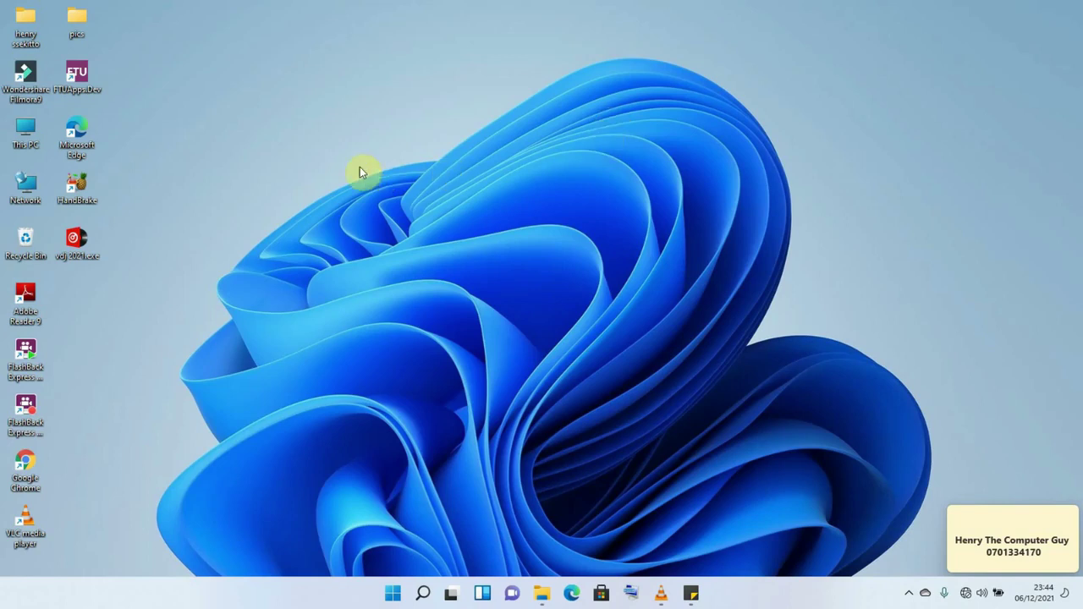
# Open This PC and check the drives connected to the computer, including the removable E: drive
pyautogui.rightClick(23, 132)
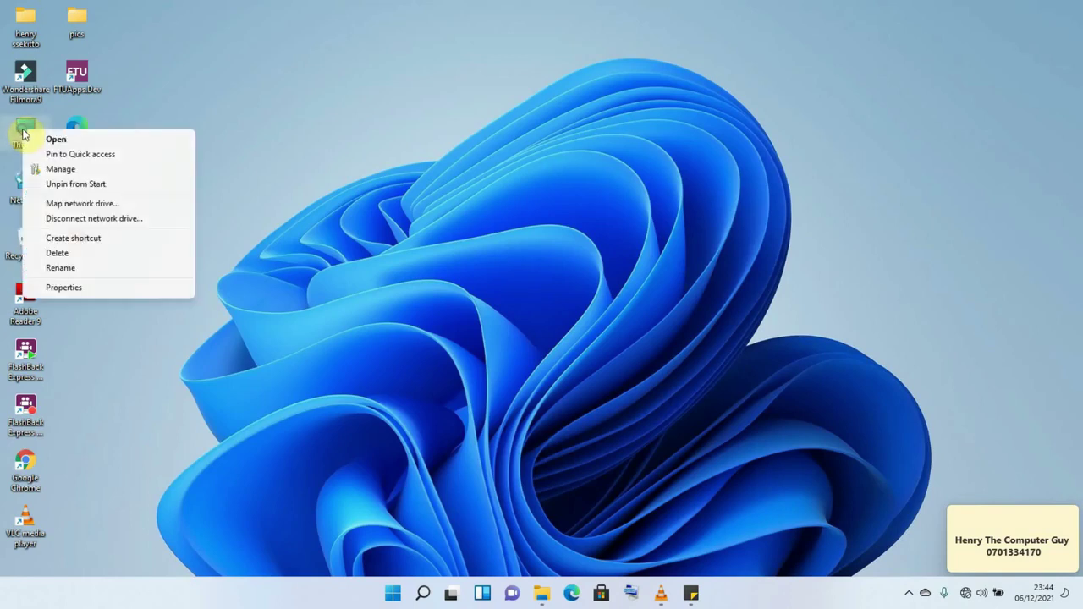
pyautogui.click(71, 142)
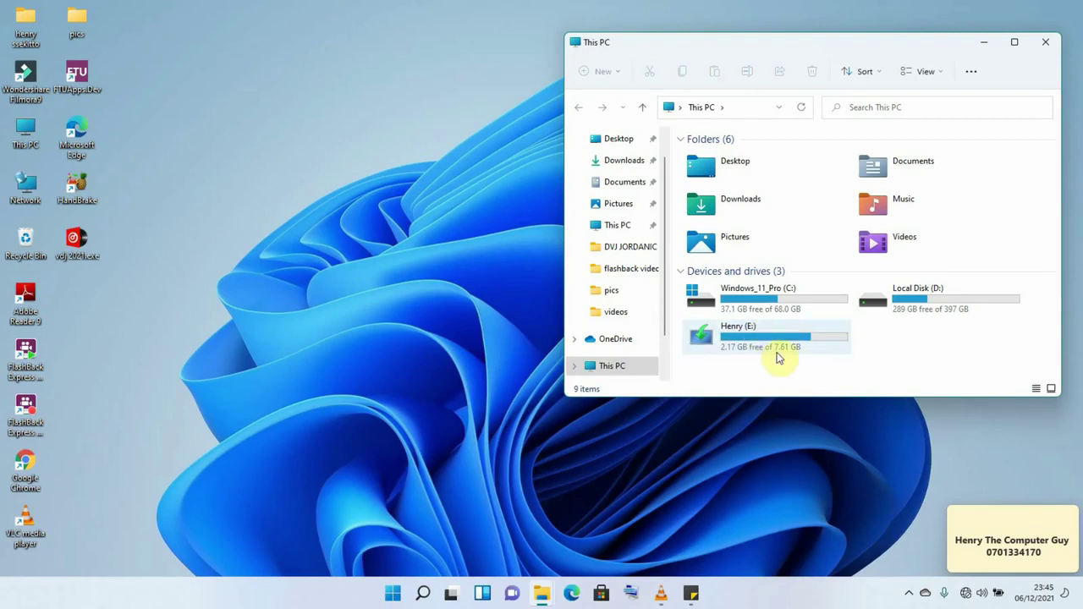
pyautogui.moveTo(796, 359)
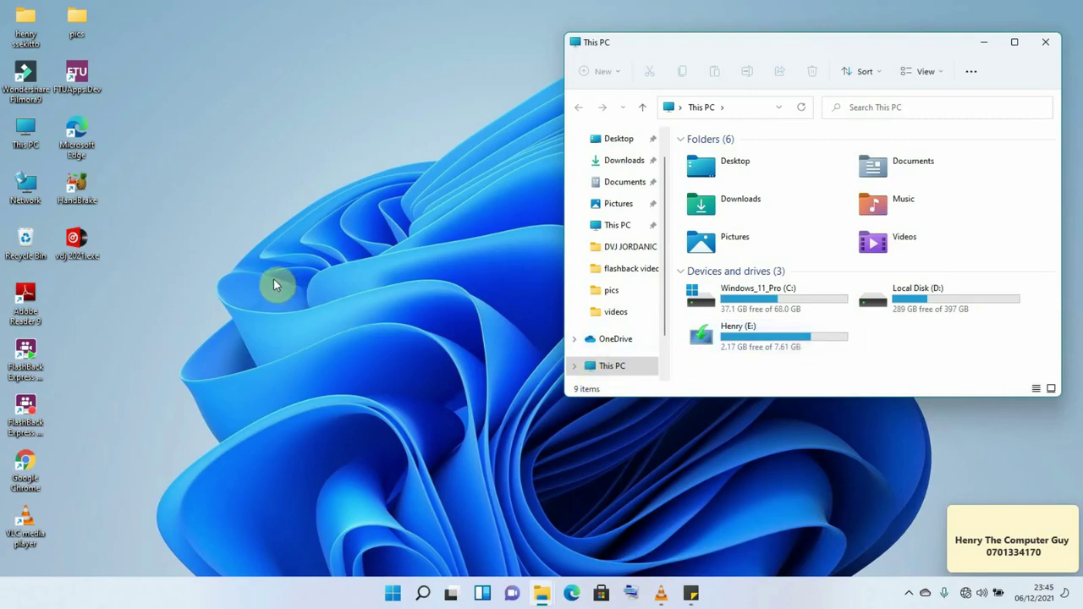
pyautogui.click(291, 242)
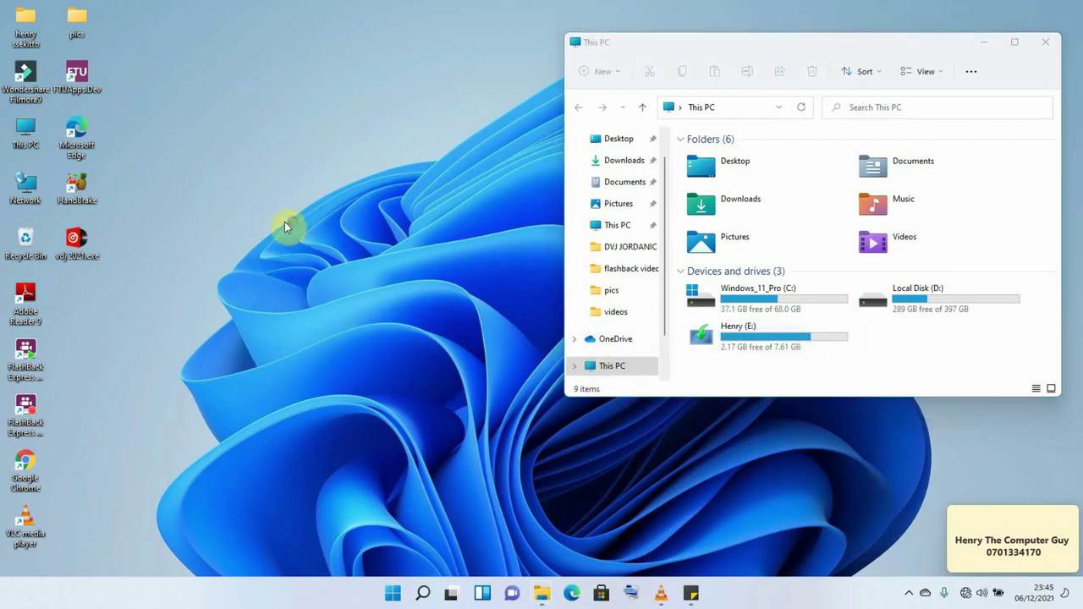
# Open Computer Management for This PC and show its Disk Management view
pyautogui.rightClick(25, 128)
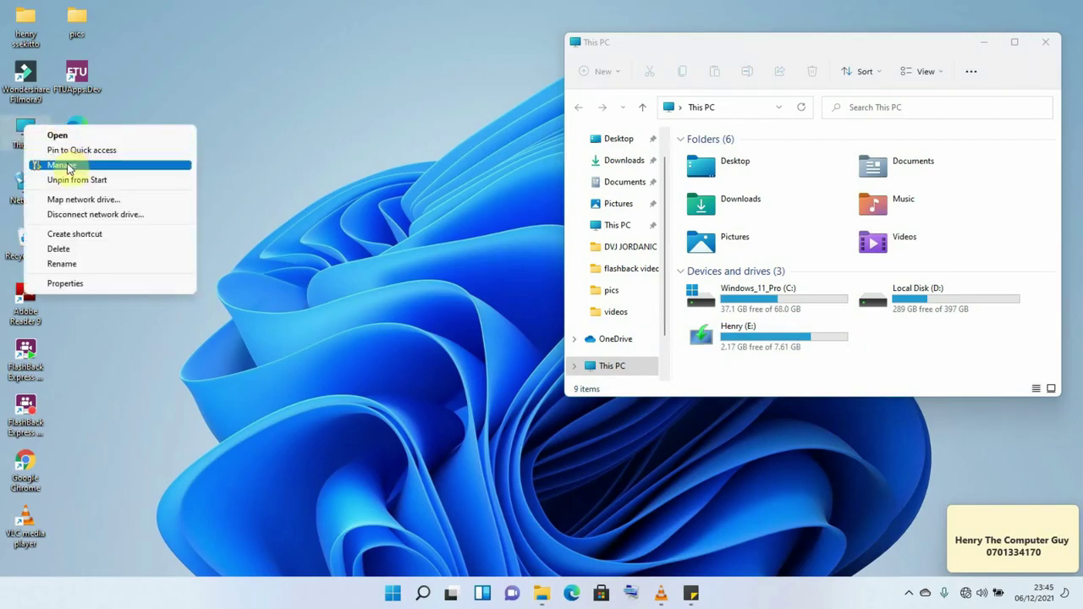
pyautogui.click(71, 166)
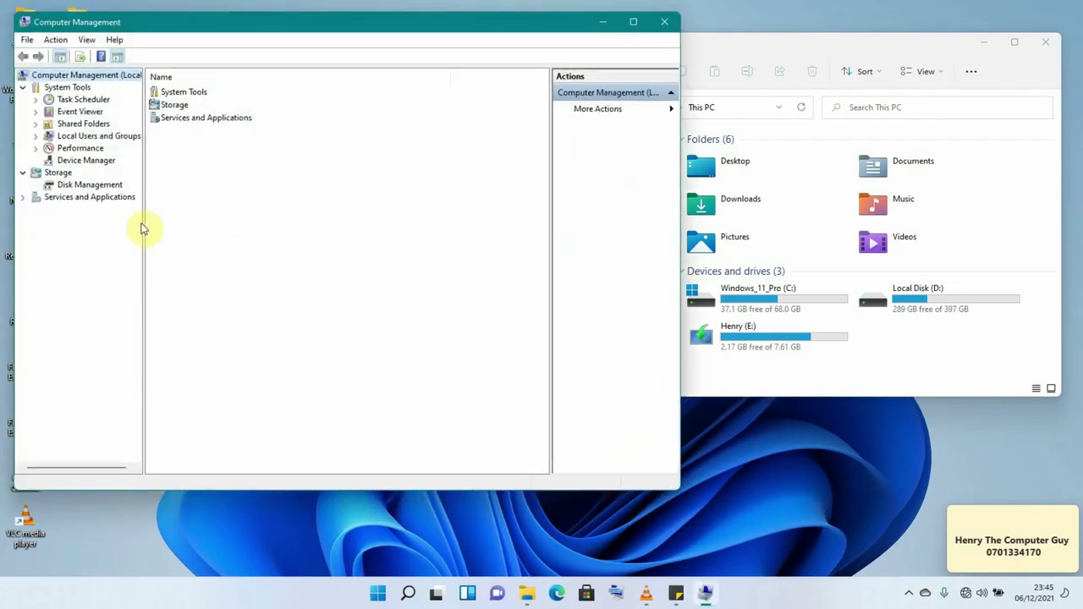
pyautogui.click(76, 186)
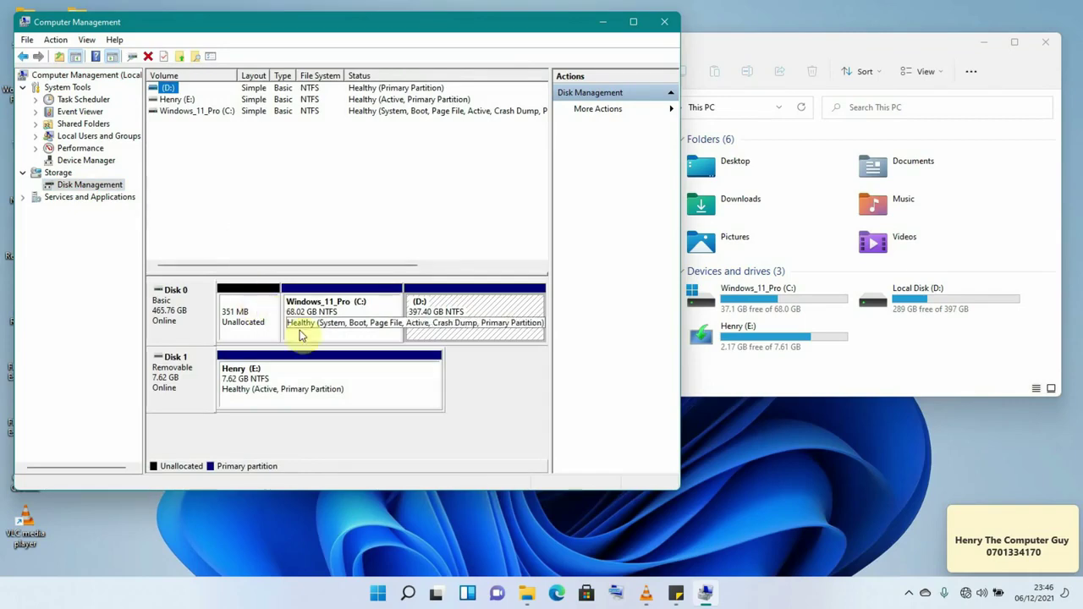
# Search Windows for "disk management" and open Create and format hard disk partitions
pyautogui.click(378, 592)
pyautogui.click(409, 114)
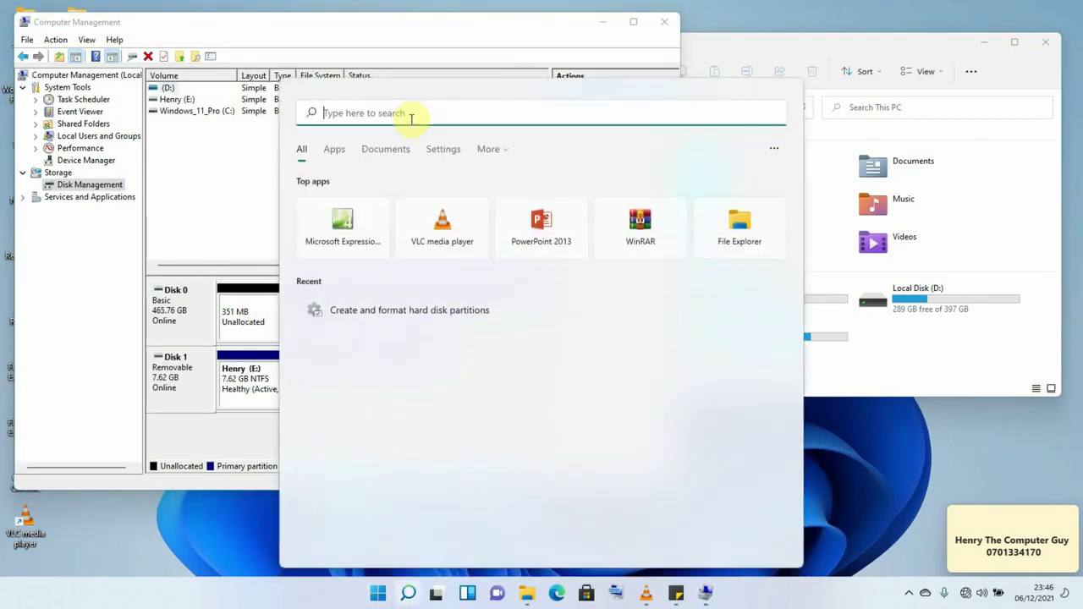
pyautogui.write('disk m')
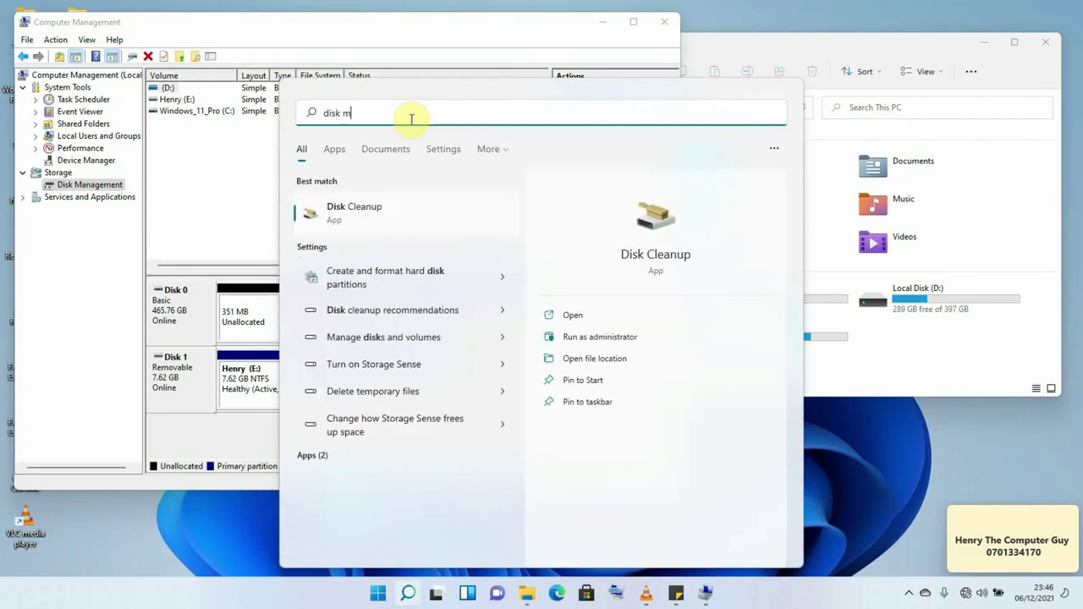
pyautogui.write('anagement')
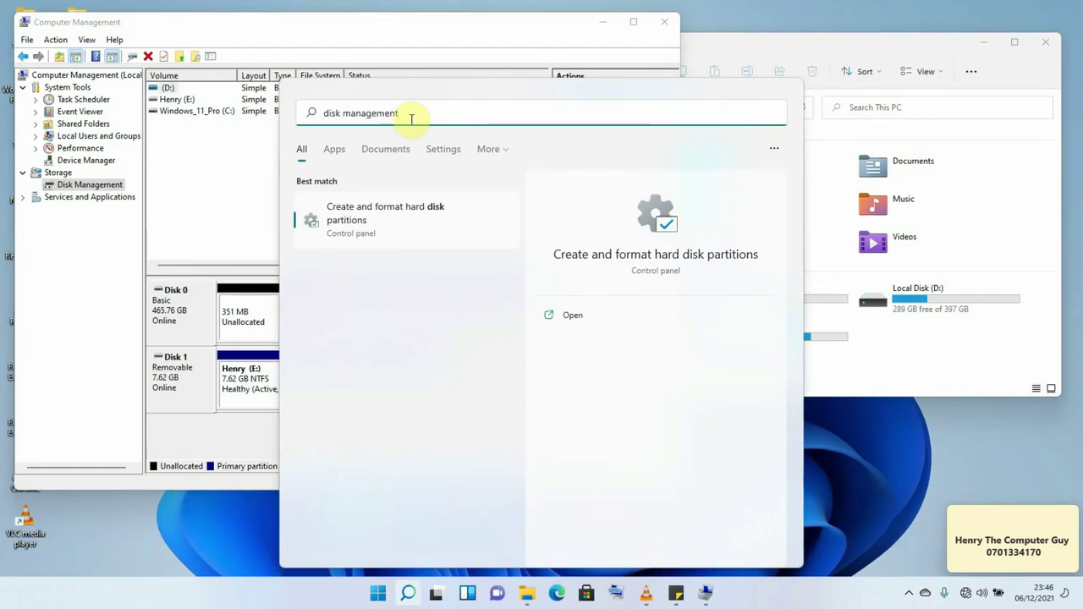
pyautogui.press('Return')
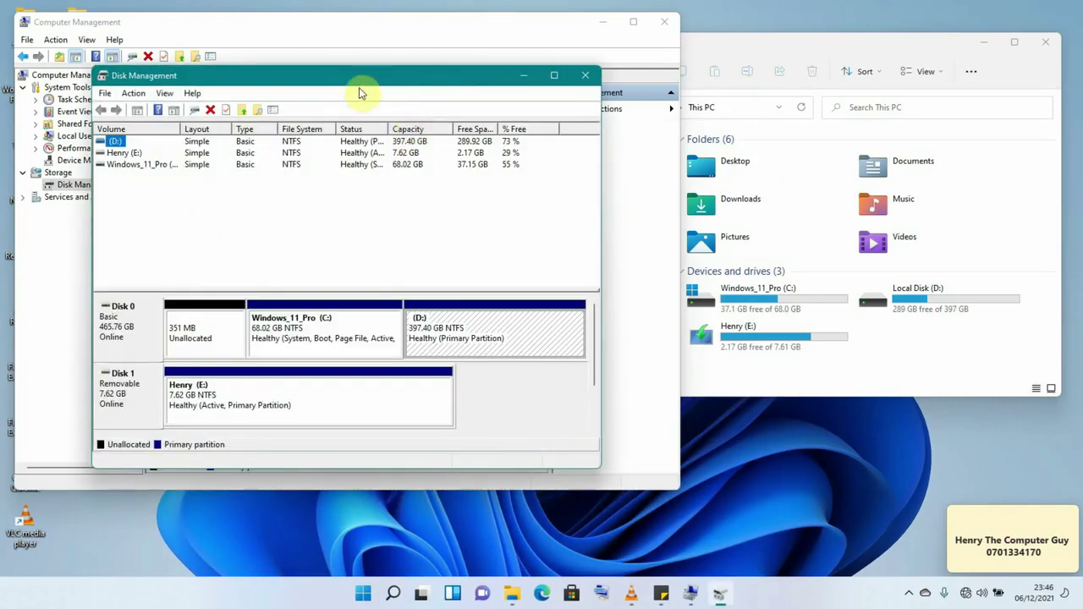
# Close Computer Management and place the Disk Management window beside the This PC window
pyautogui.moveTo(348, 76); pyautogui.dragTo(556, 156)
pyautogui.click(665, 25)
pyautogui.moveTo(601, 159); pyautogui.dragTo(337, 69)
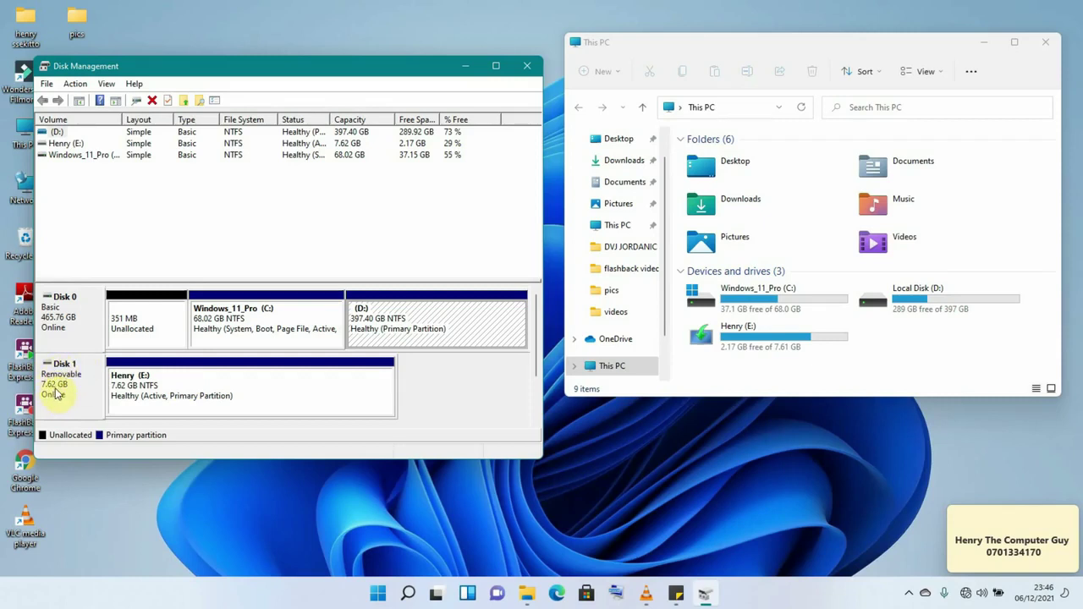
# Delete the E: volume on removable Disk 1 and accept the loss of its data
pyautogui.rightClick(285, 393)
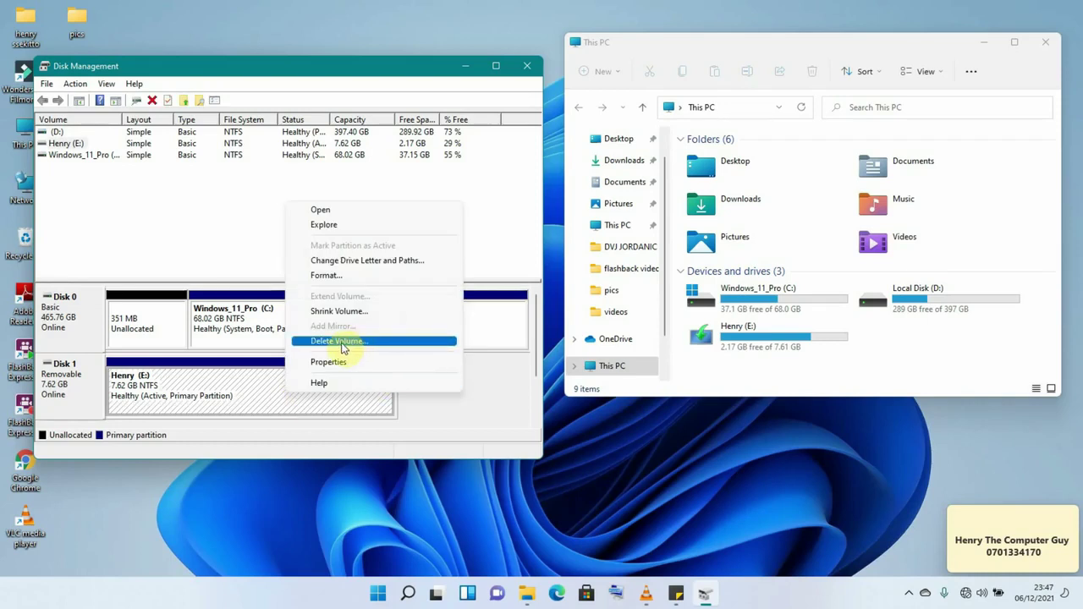
pyautogui.click(341, 343)
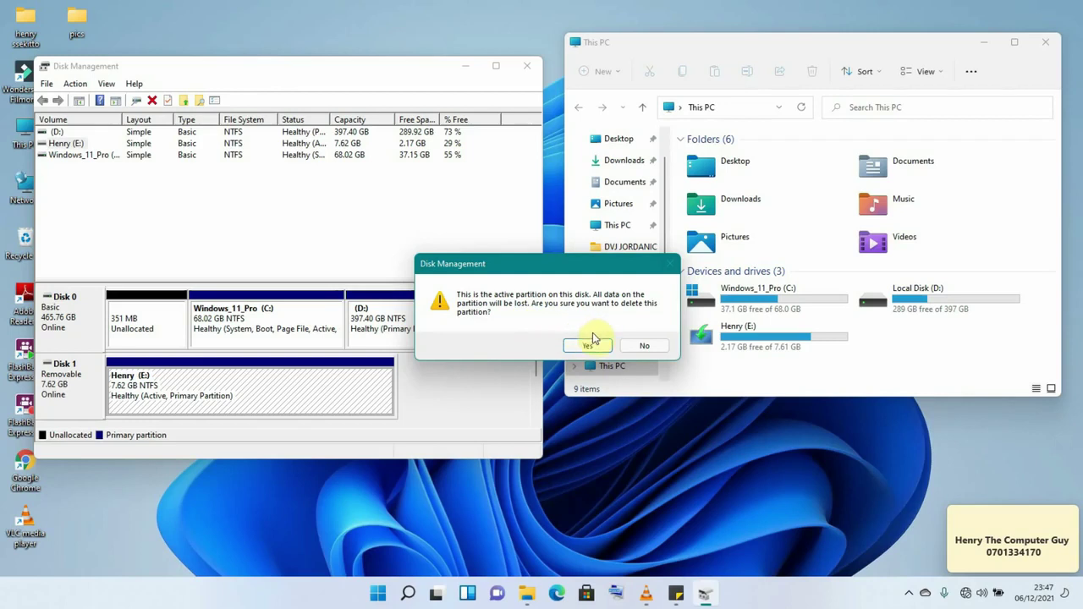
pyautogui.moveTo(544, 270); pyautogui.dragTo(559, 322)
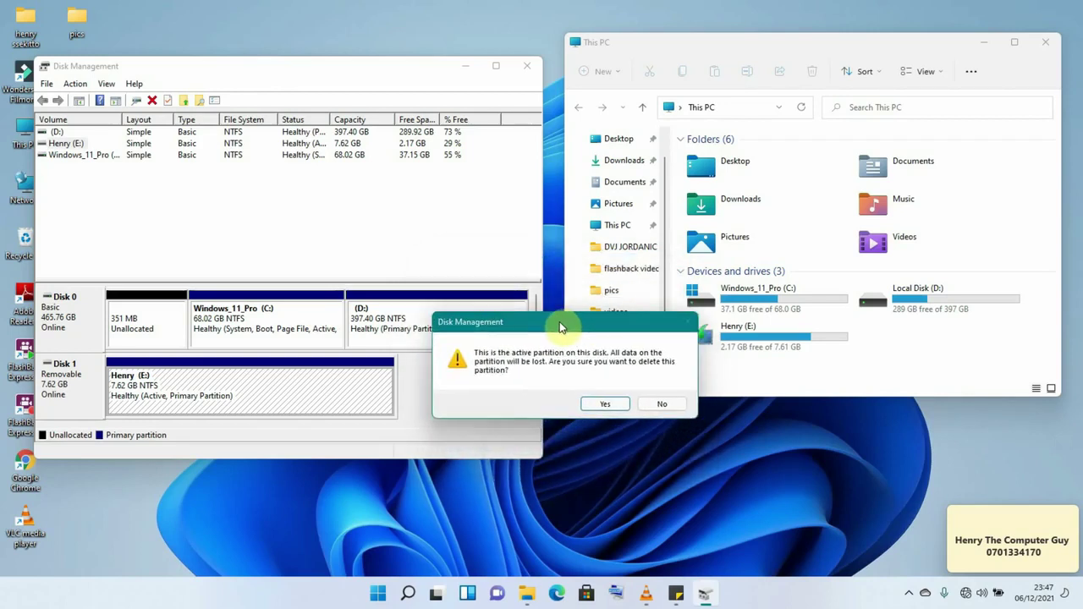
pyautogui.click(606, 405)
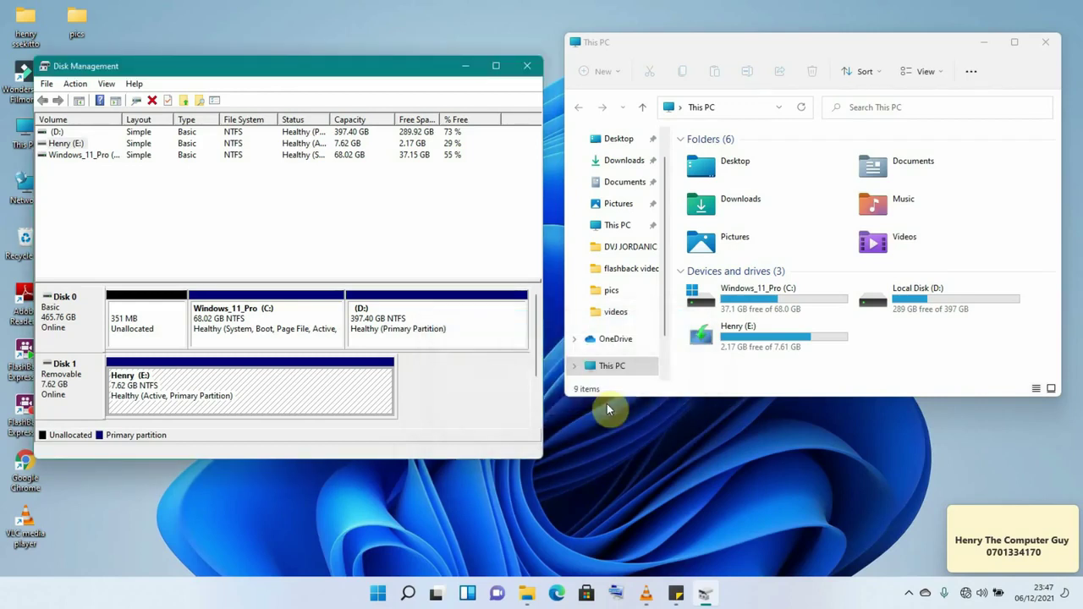
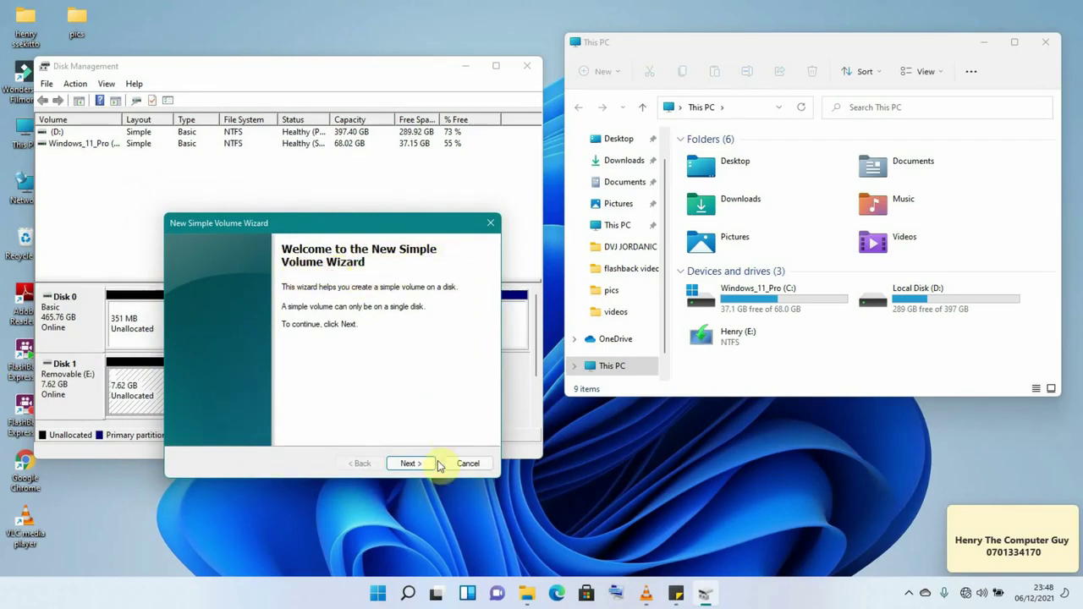
# Set the size of the new simple volume on Disk 1 to 5000 MB
pyautogui.click(412, 463)
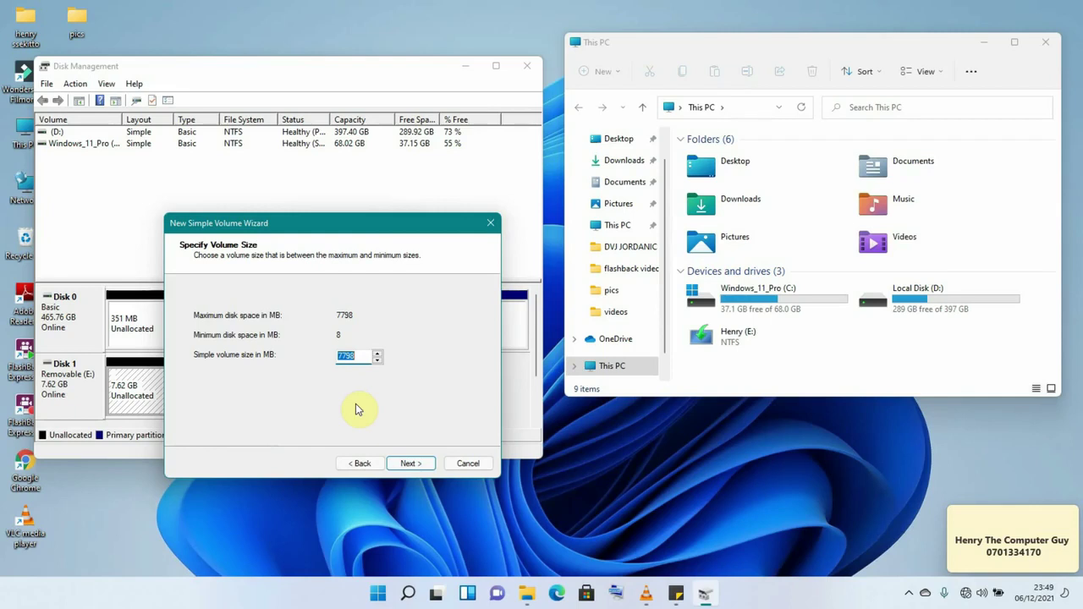
pyautogui.click(361, 356)
pyautogui.press('BackSpace')
pyautogui.press('BackSpace')
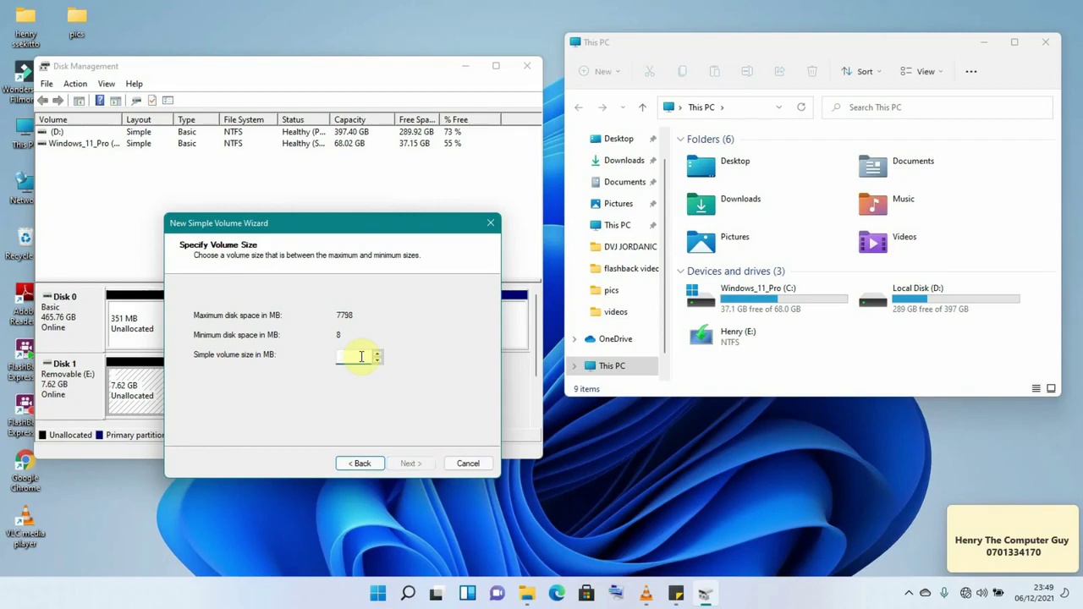
pyautogui.write('5000')
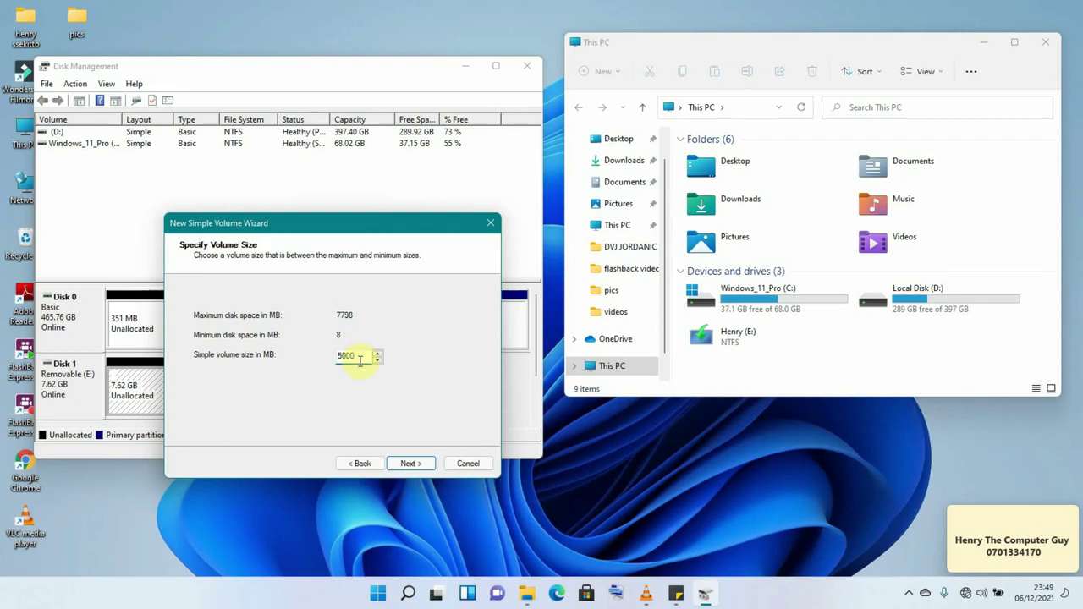
pyautogui.click(412, 464)
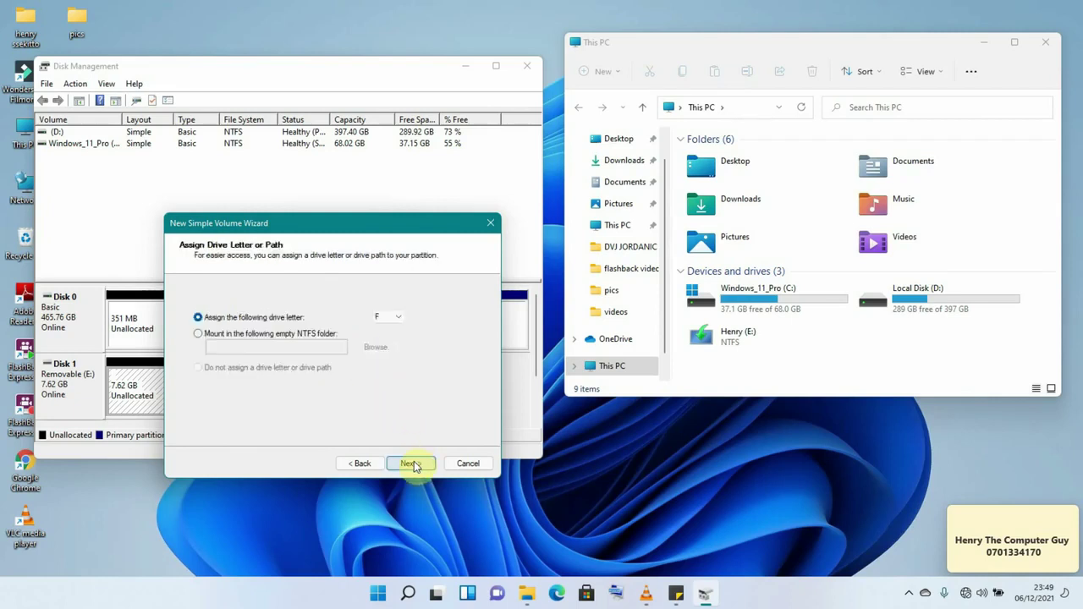
# Create the volume as drive F with a FAT32 quick format and a blank label, and close its folder window
pyautogui.click(413, 464)
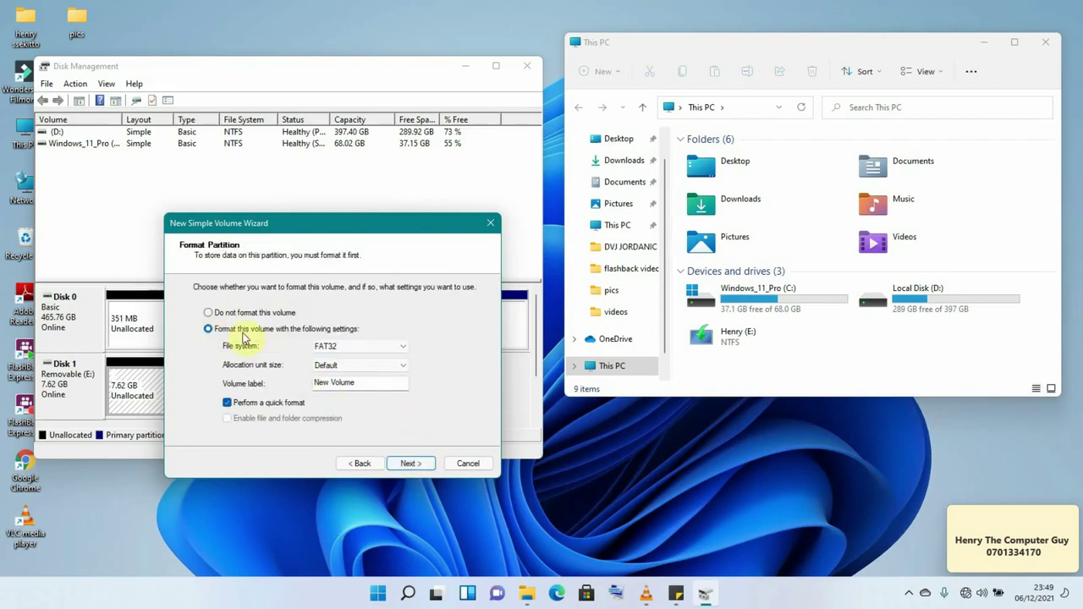
pyautogui.click(362, 384)
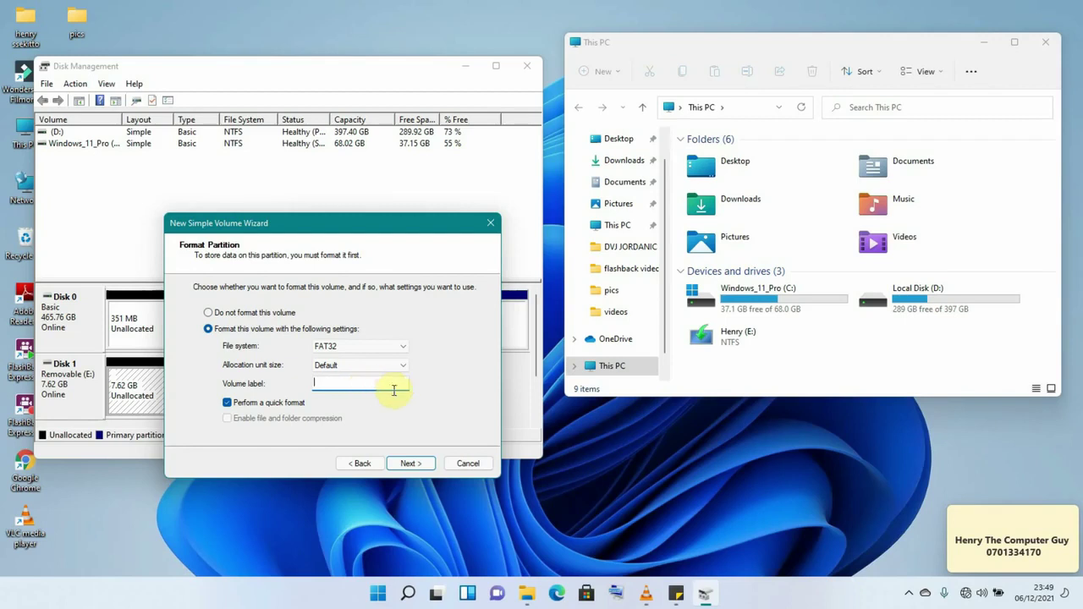
pyautogui.click(413, 466)
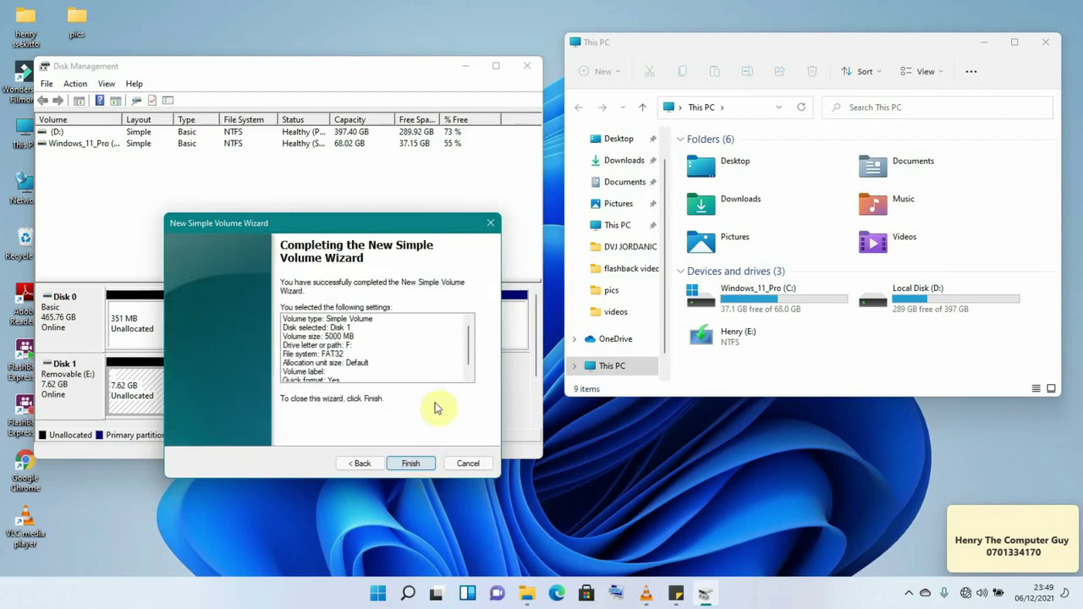
pyautogui.click(411, 463)
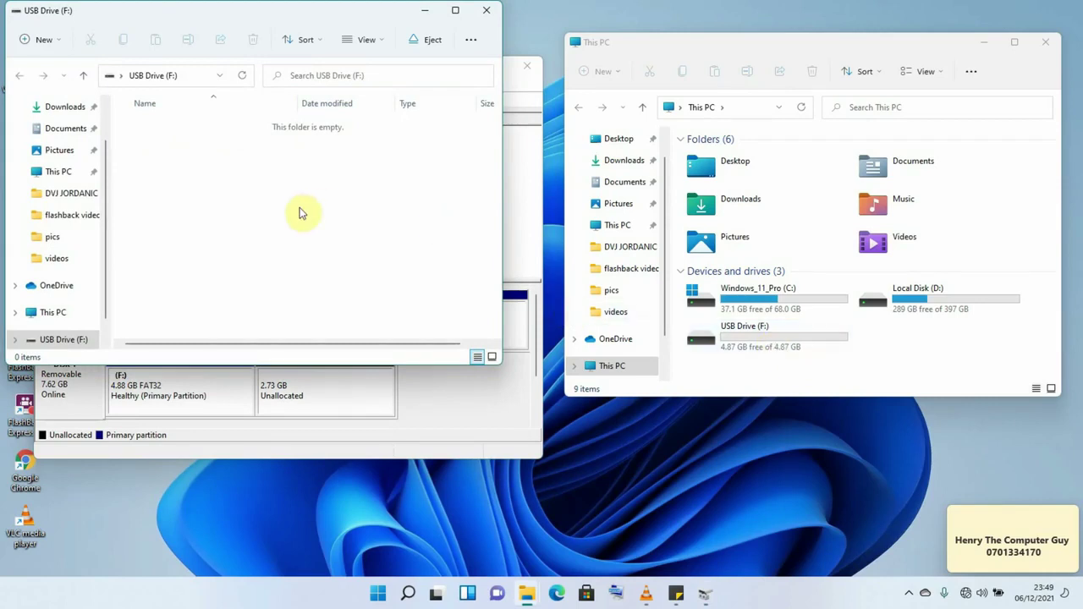
pyautogui.click(487, 11)
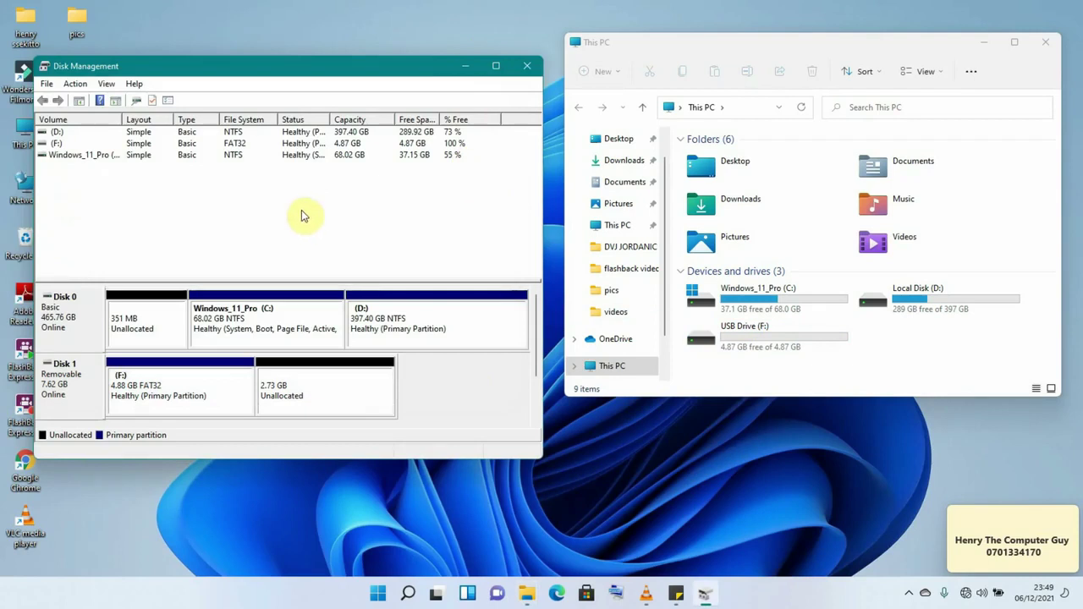
# Start a new simple volume in Disk 1's remaining unallocated space, using 2798 MB and drive letter E
pyautogui.click(320, 391)
pyautogui.rightClick(320, 390)
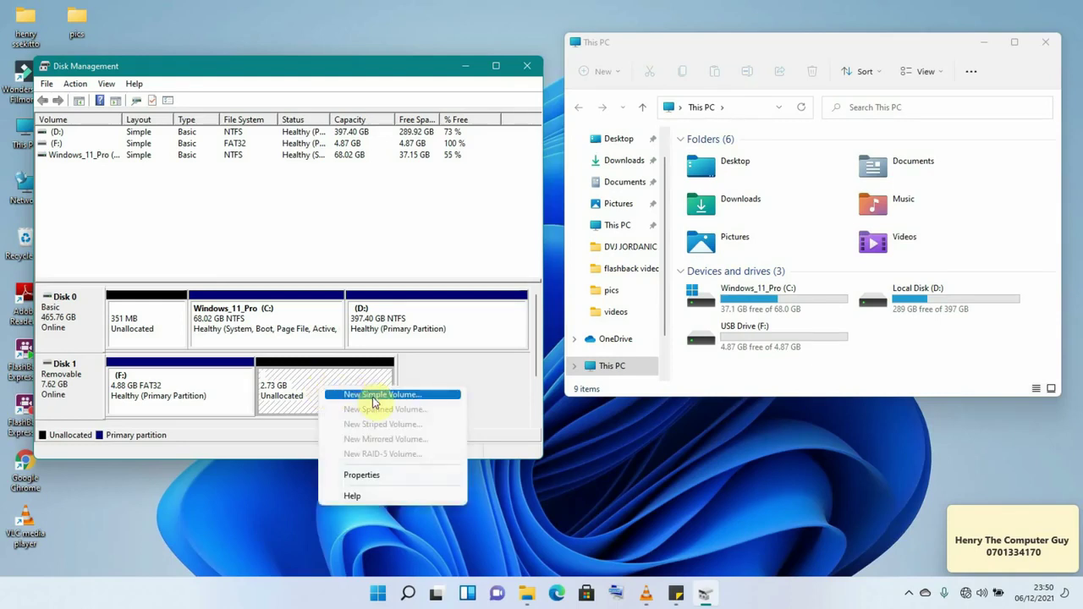
pyautogui.click(373, 398)
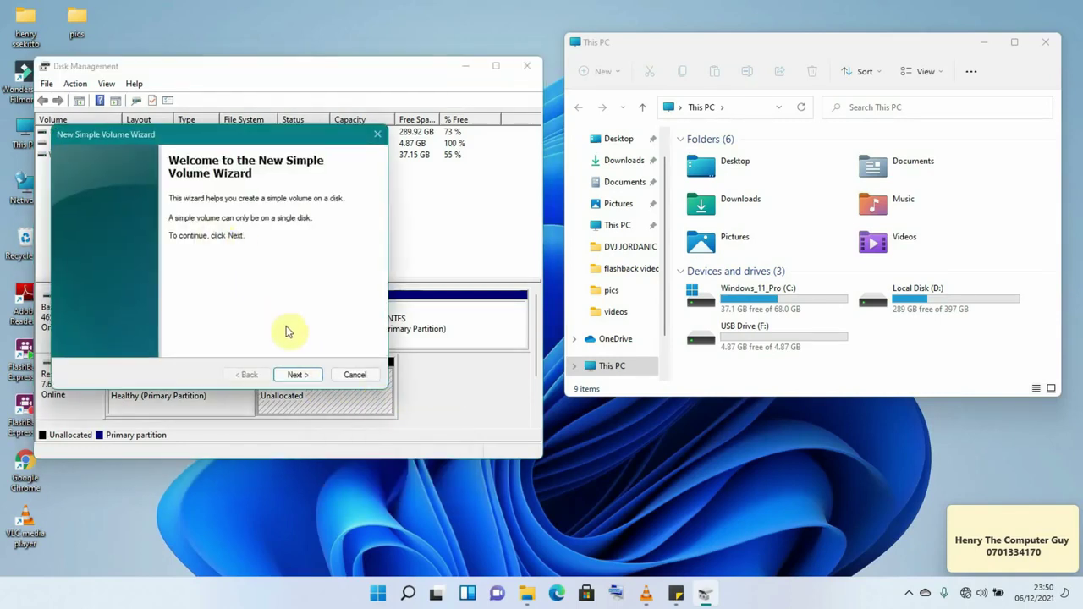
pyautogui.click(297, 375)
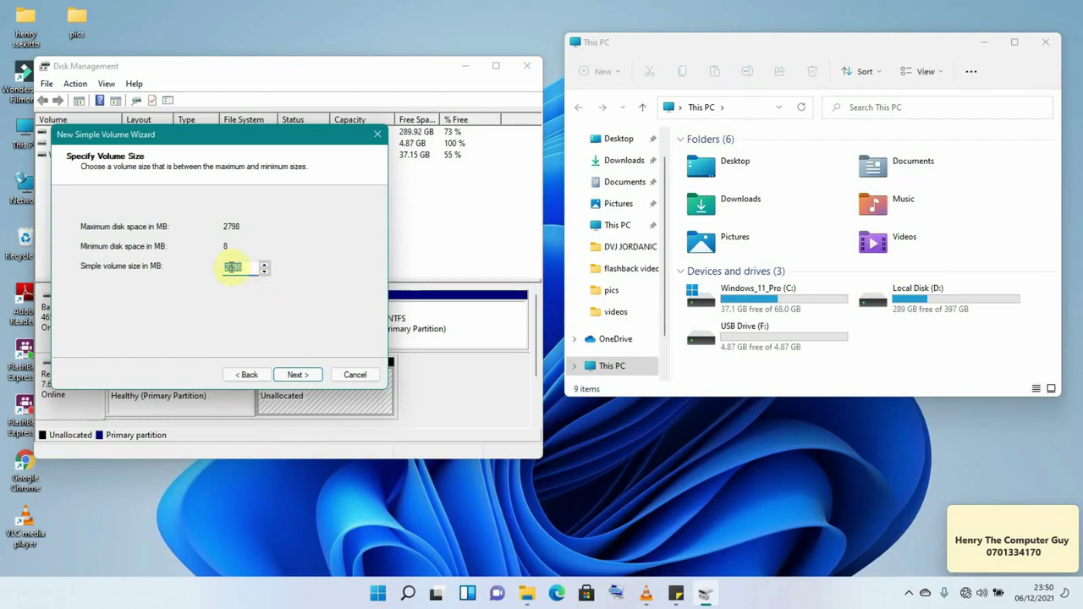
pyautogui.click(305, 375)
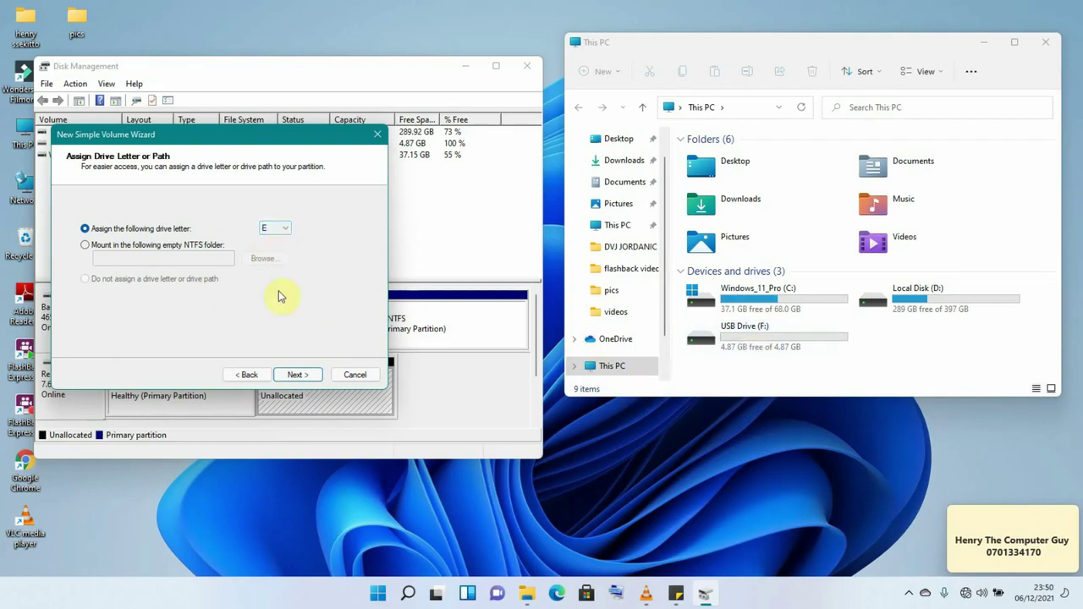
pyautogui.click(298, 376)
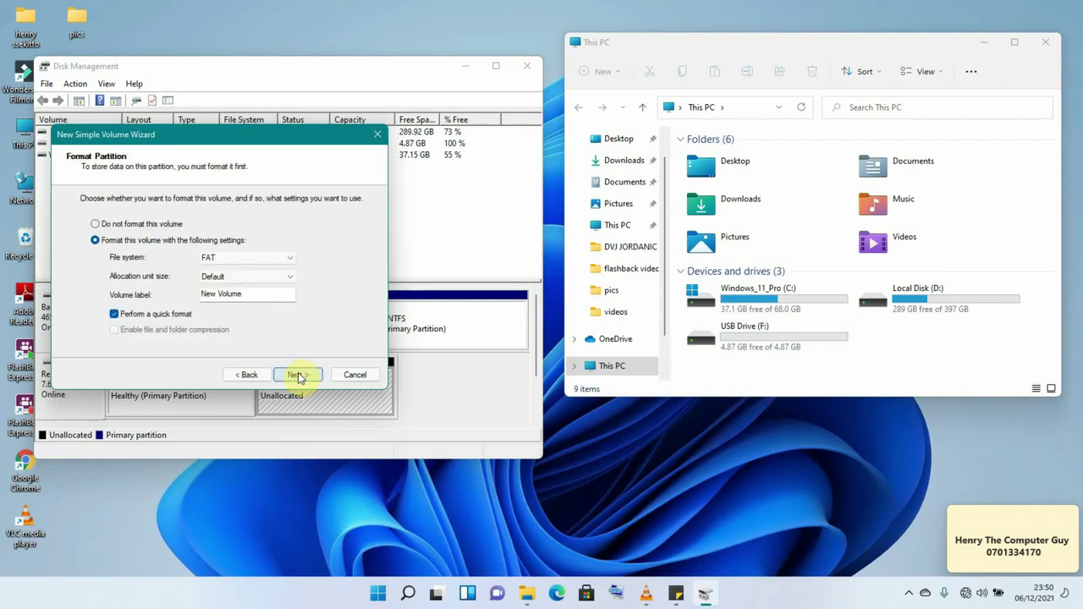
# Create the second volume with a FAT quick format, default allocation unit size and a blank label, accepting the compatibility warning
pyautogui.click(255, 294)
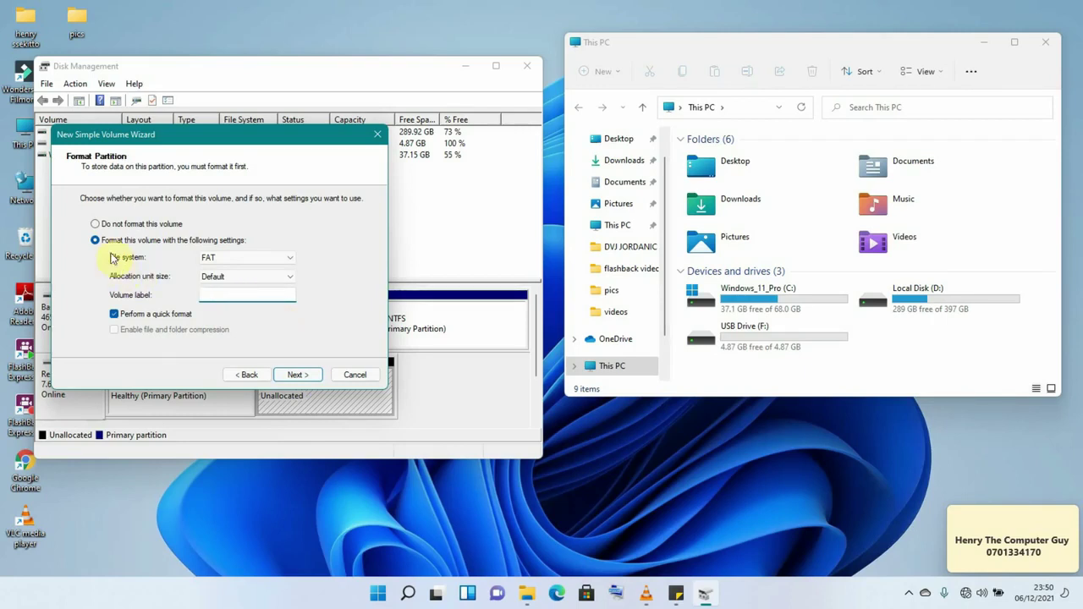
pyautogui.click(300, 374)
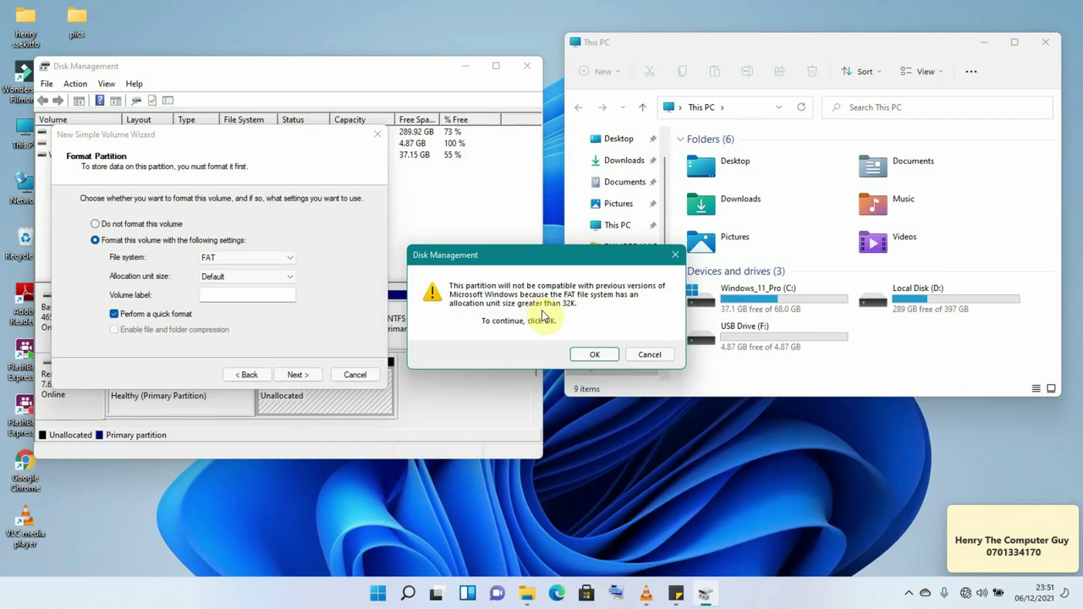
pyautogui.click(599, 356)
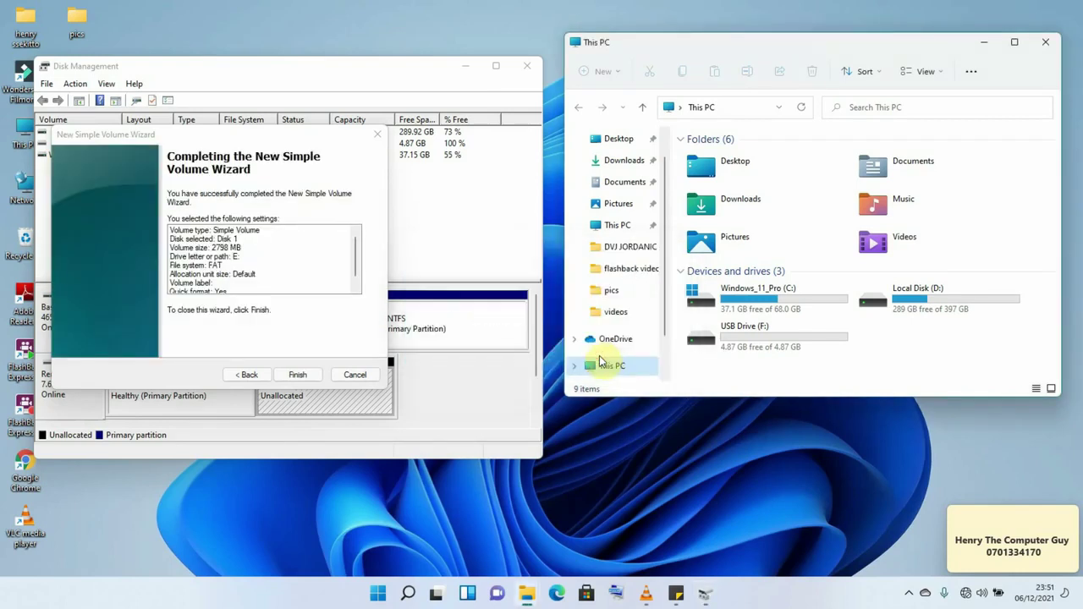
pyautogui.click(294, 375)
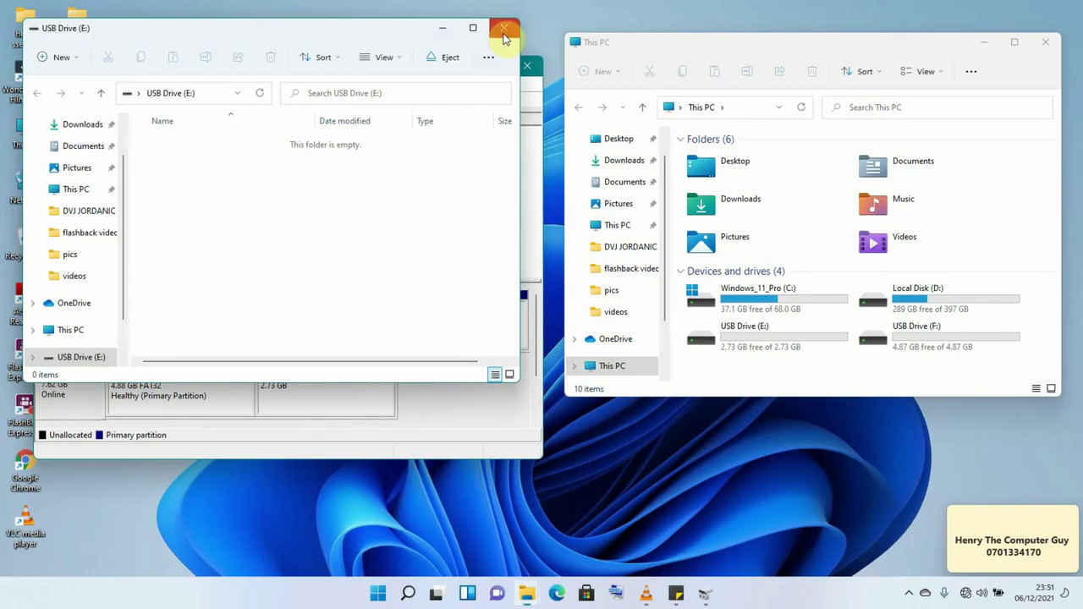
# Close the E: folder window and Disk Management, and move the This PC window toward the middle of the desktop
pyautogui.click(505, 37)
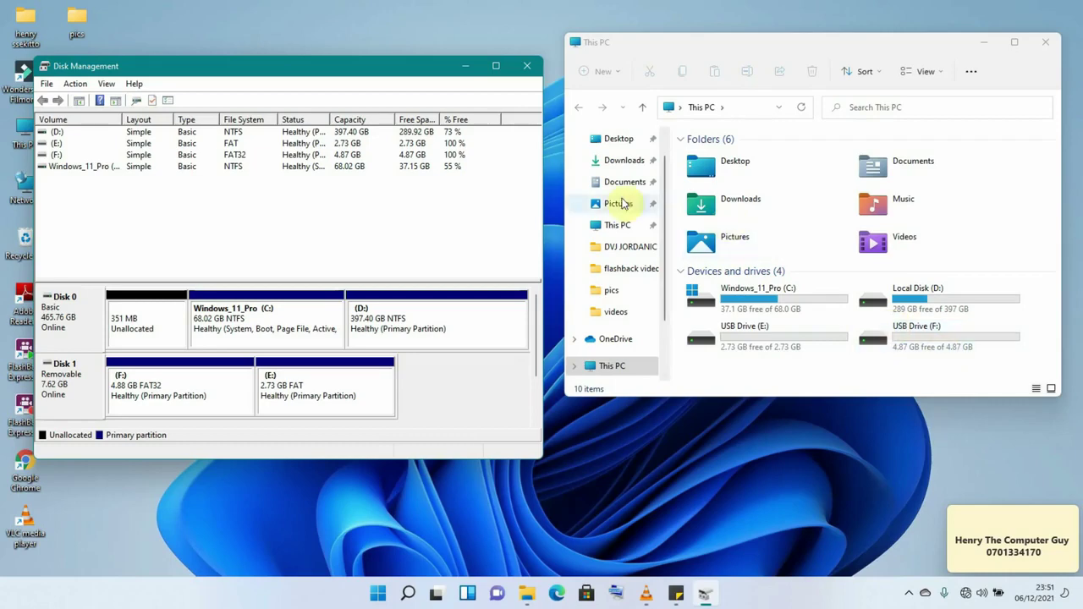
pyautogui.click(526, 66)
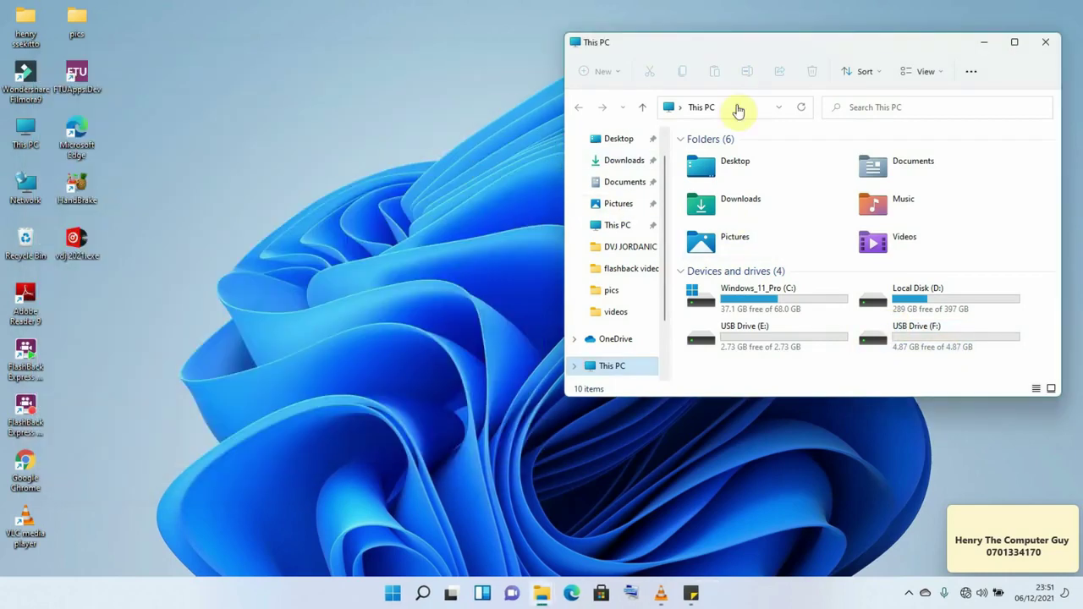
pyautogui.moveTo(781, 48); pyautogui.dragTo(527, 75)
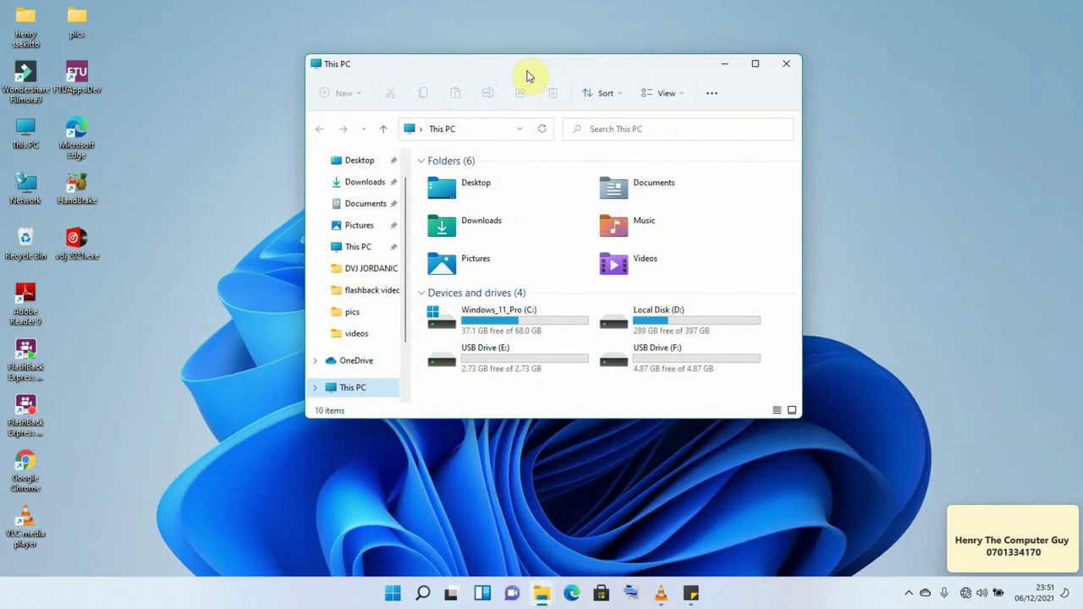